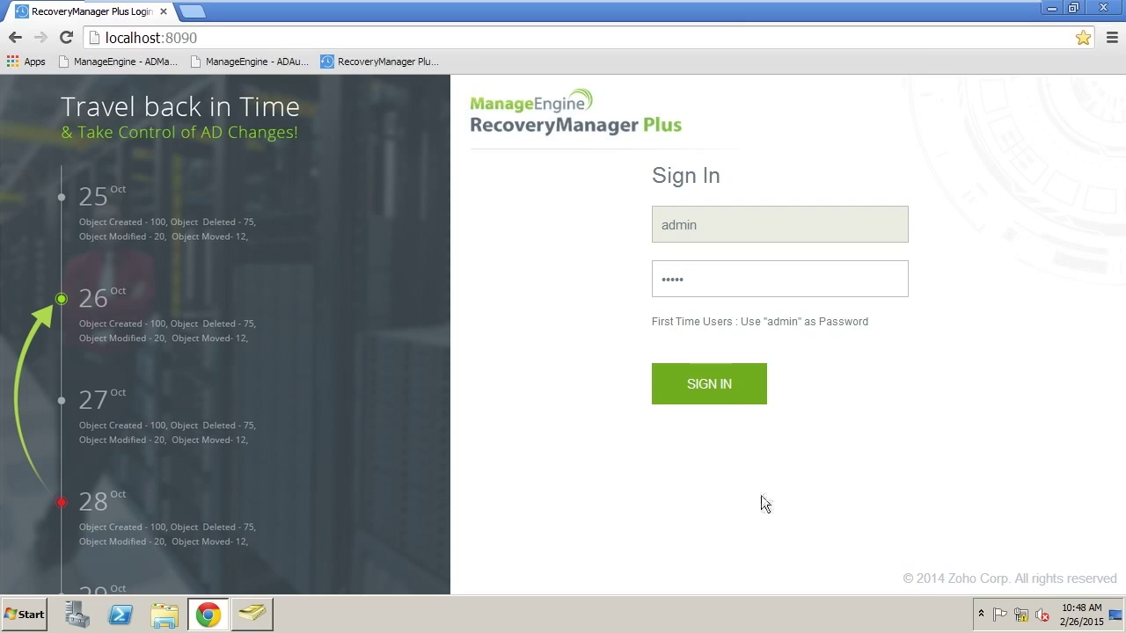
Sign in to the console to open the ADSOLUTIONS.DEMO backup dashboard
{"action": "left_click", "coordinate": [716, 394]}
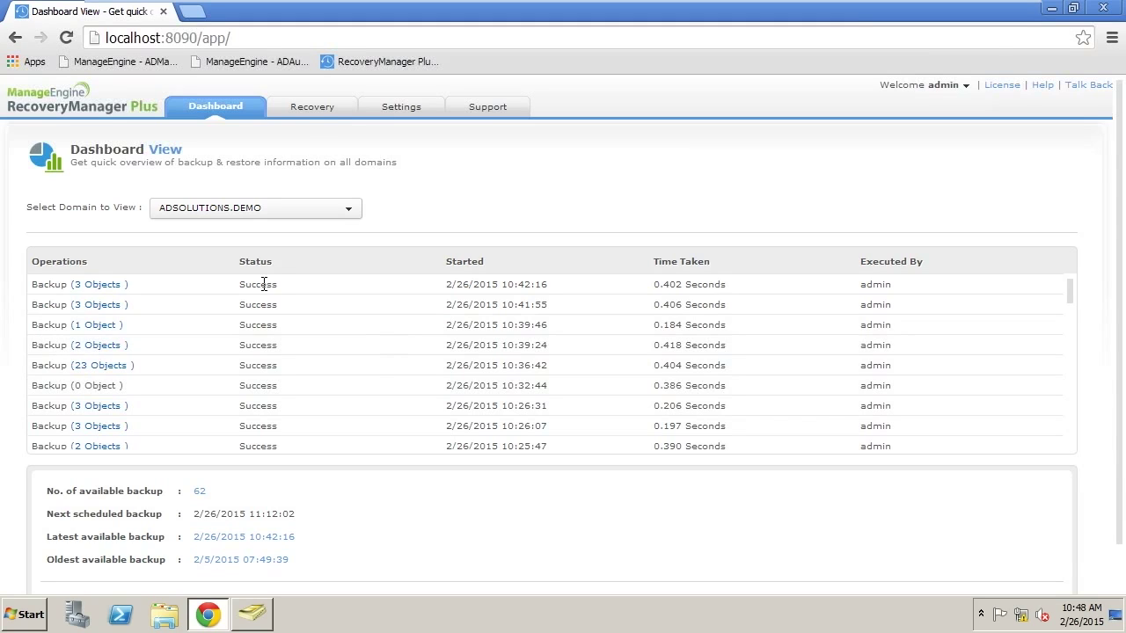
Search restorable objects for user mark, returning one result with 17 backups
{"action": "left_click", "coordinate": [315, 112]}
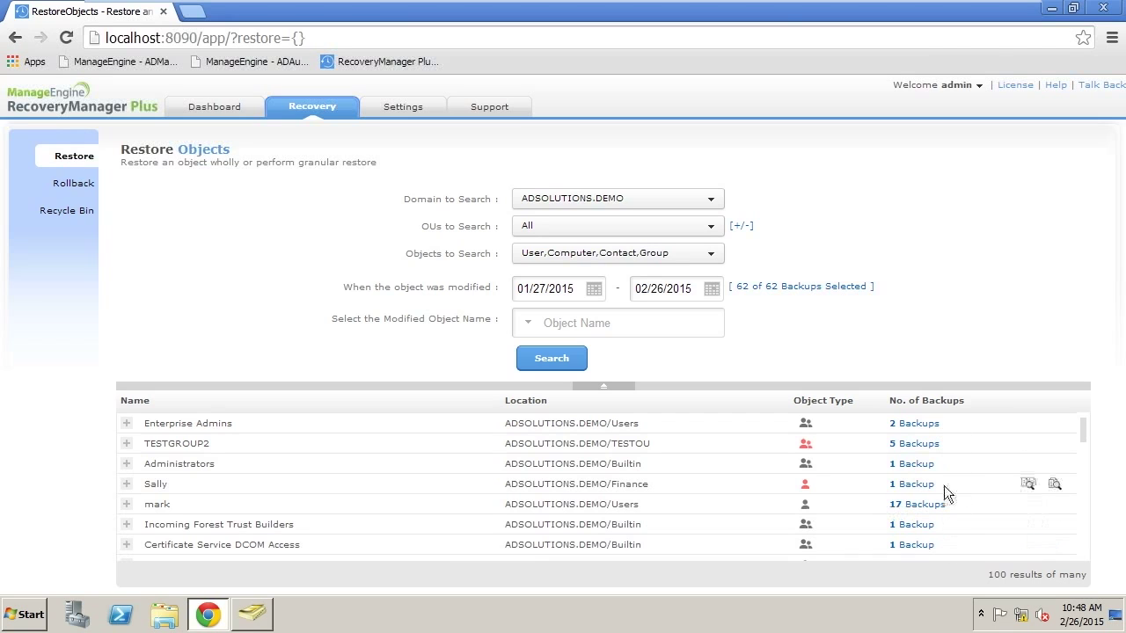
{"action": "left_click", "coordinate": [583, 323]}
{"action": "type", "text": "mark"}
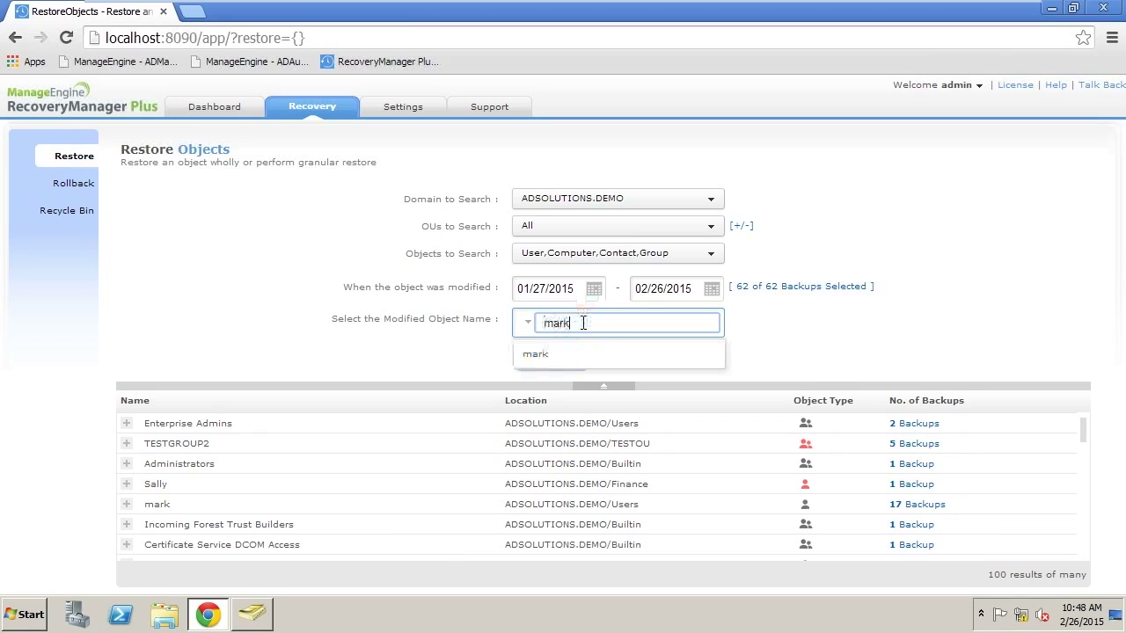
{"action": "left_click", "coordinate": [539, 356]}
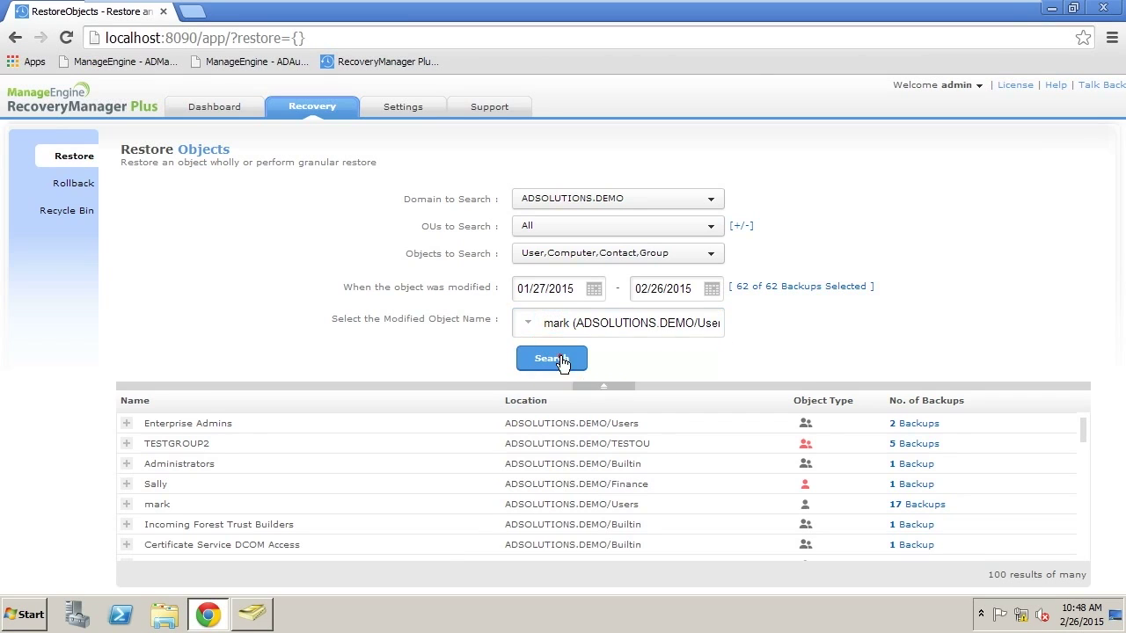
{"action": "left_click", "coordinate": [560, 356]}
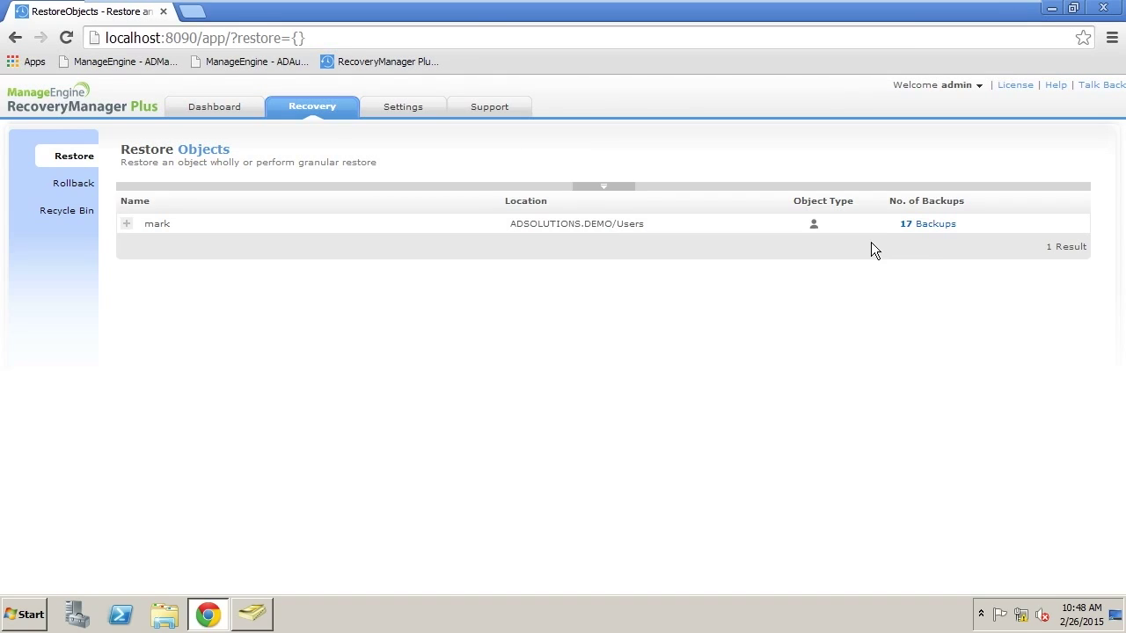
Expand mark's row and list its backup versions with backup-versus-current attribute values
{"action": "left_click", "coordinate": [128, 225]}
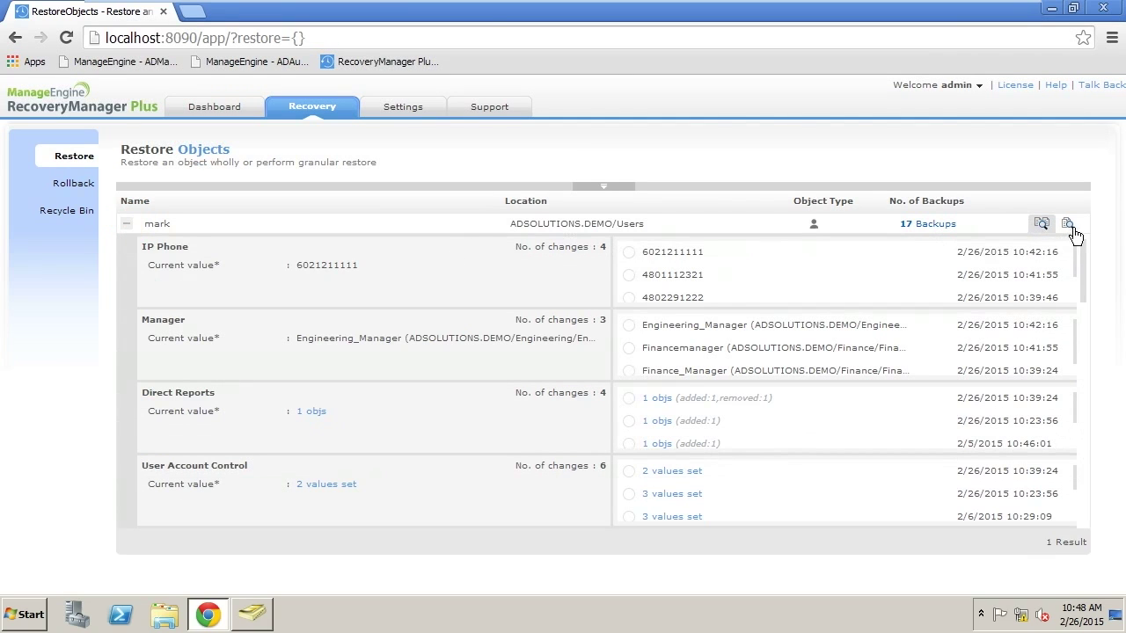
{"action": "left_click", "coordinate": [1068, 225]}
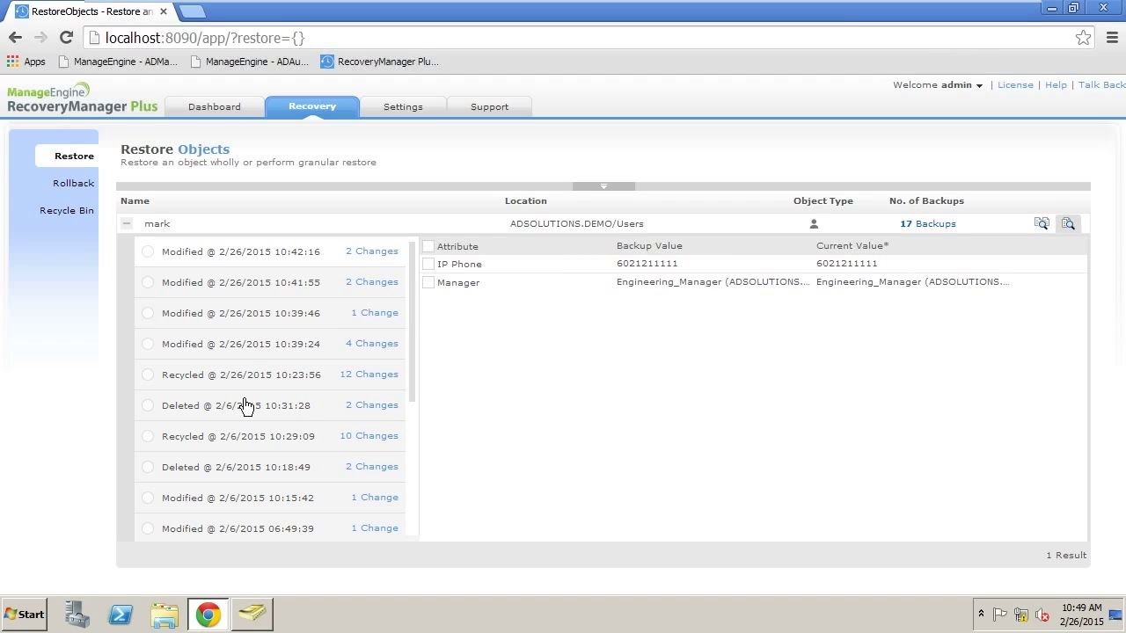
Pick mark's 2/26/2015 10:39:24 version, unchecking Manager, User Account Control and Direct Reports
{"action": "left_click", "coordinate": [263, 347]}
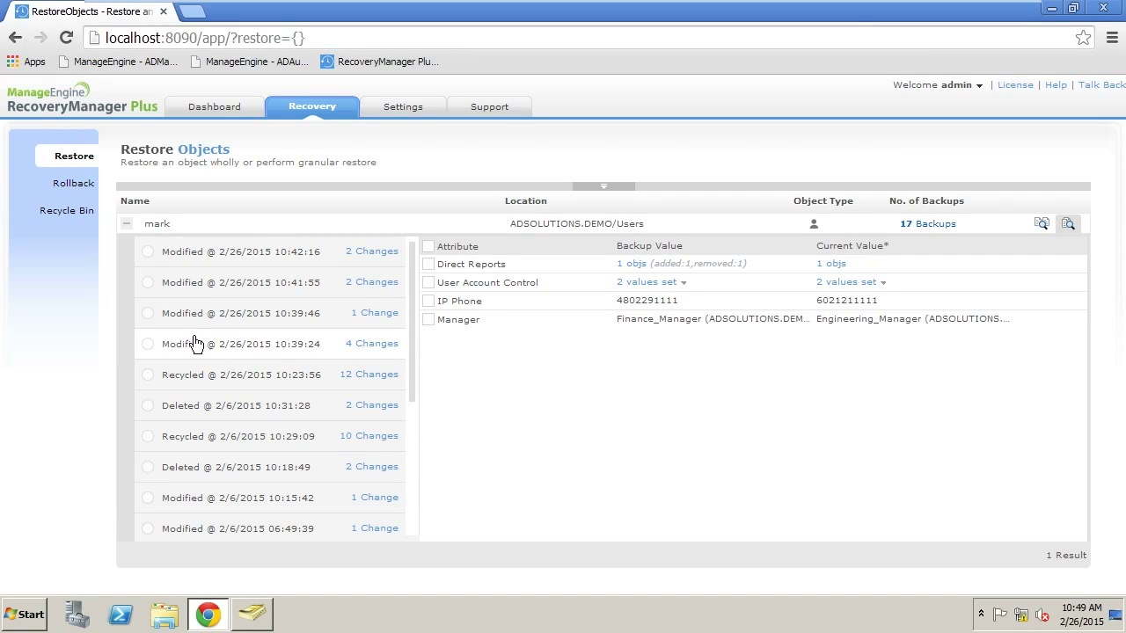
{"action": "left_click", "coordinate": [148, 345]}
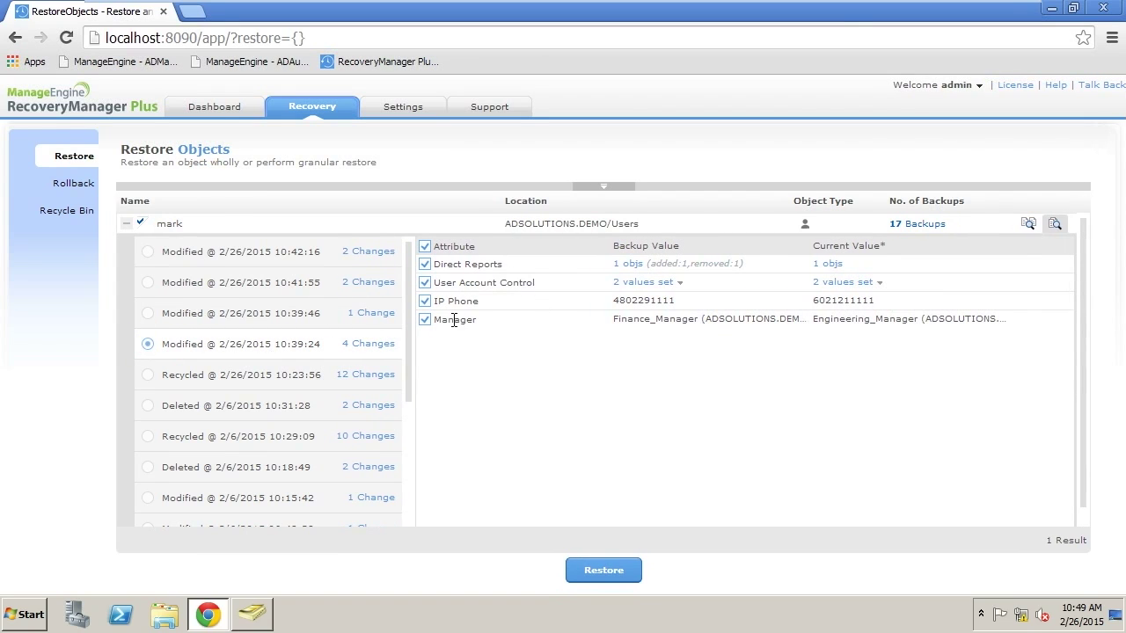
{"action": "left_click", "coordinate": [425, 320]}
{"action": "left_click", "coordinate": [425, 283]}
{"action": "left_click", "coordinate": [425, 264]}
{"action": "left_click", "coordinate": [1028, 223]}
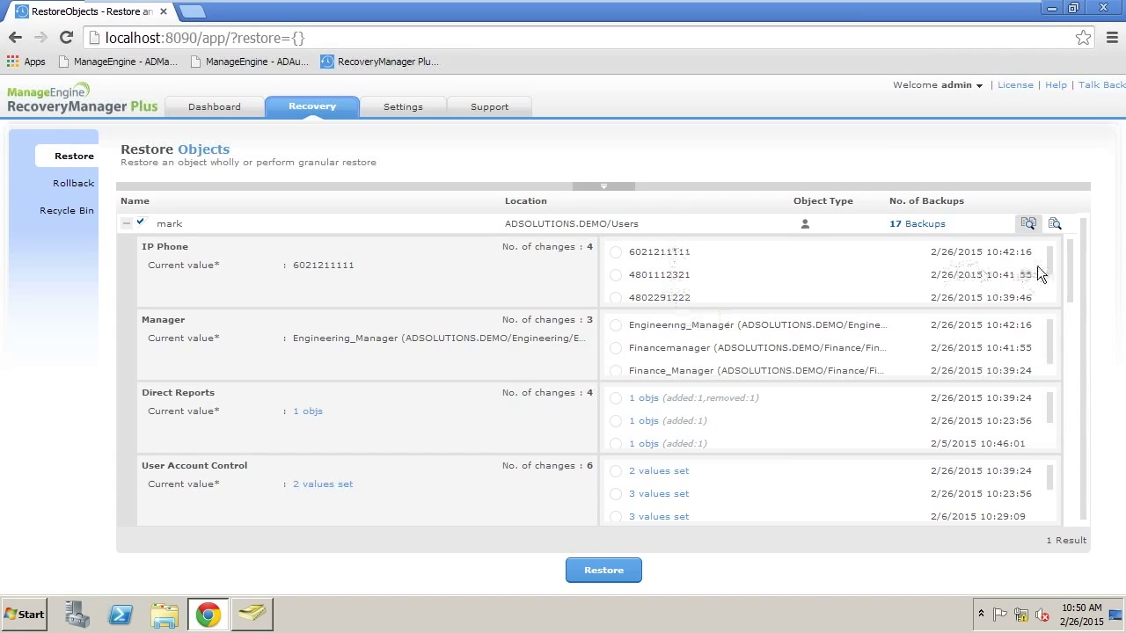
{"action": "left_click_drag", "start_coordinate": [1049, 260], "coordinate": [1049, 283]}
{"action": "left_click", "coordinate": [616, 267]}
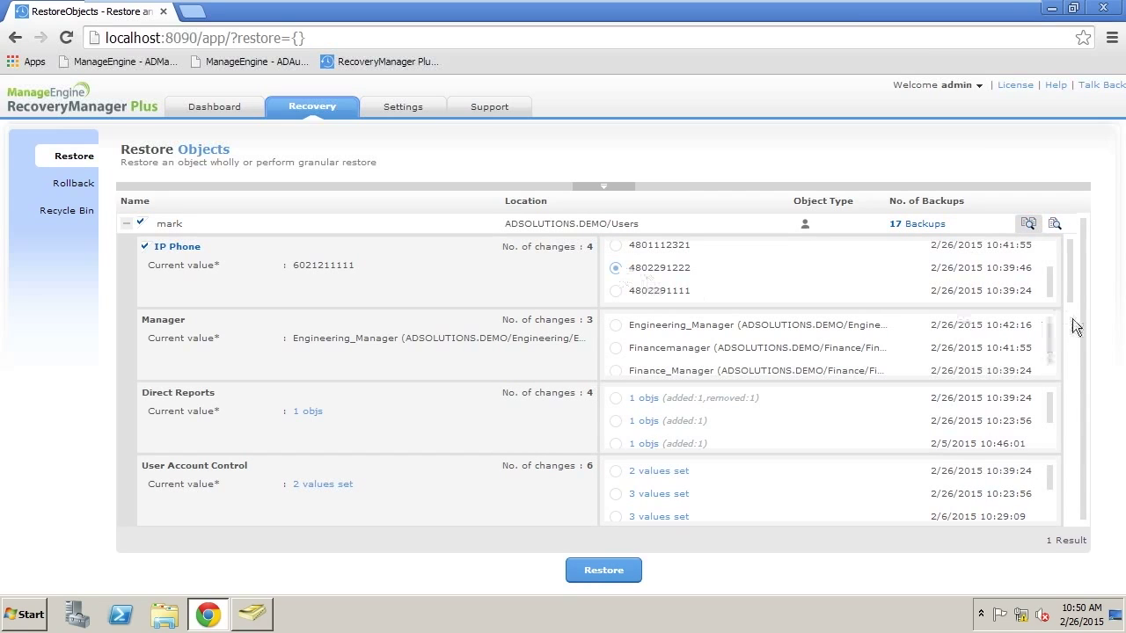
{"action": "mouse_move", "coordinate": [1069, 288]}
{"action": "left_mouse_down"}
{"action": "mouse_move", "coordinate": [1070, 414]}
{"action": "mouse_move", "coordinate": [1069, 283]}
{"action": "left_mouse_up"}
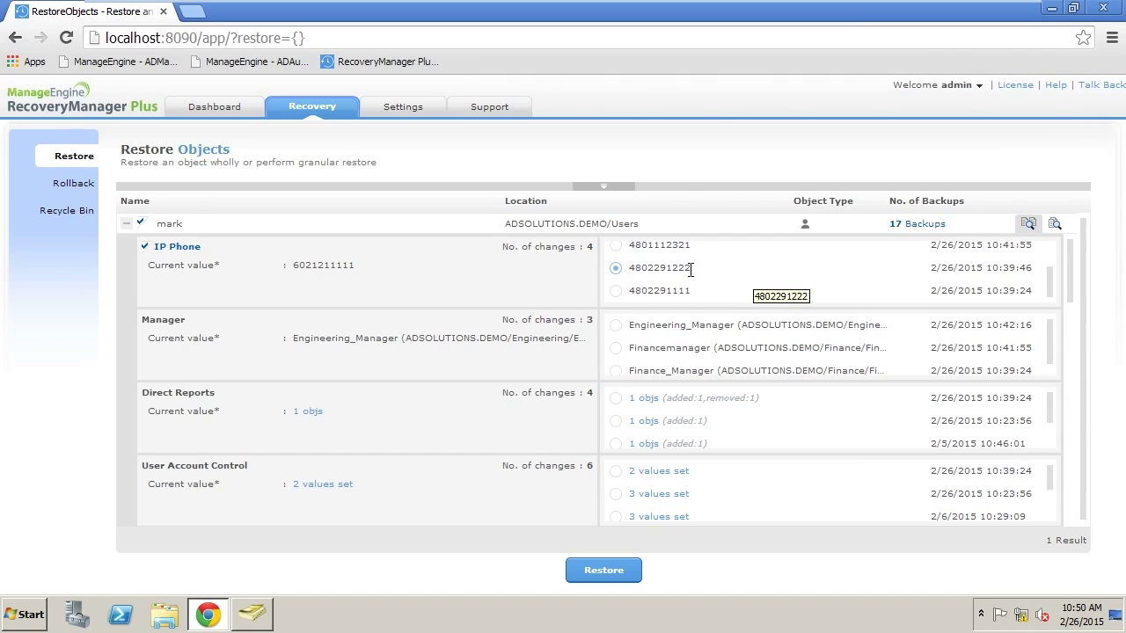
Search for group Finance_AR using 'fina' and expand its row to show attribute history
{"action": "left_click", "coordinate": [68, 159]}
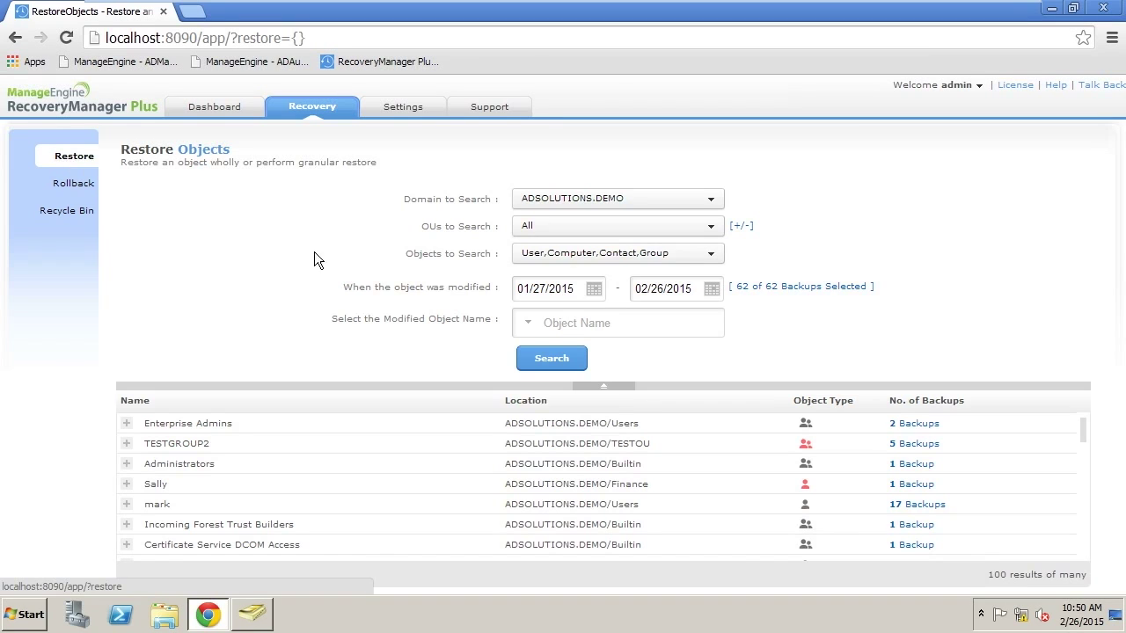
{"action": "left_click", "coordinate": [530, 323]}
{"action": "type", "text": "fina"}
{"action": "left_click", "coordinate": [551, 357]}
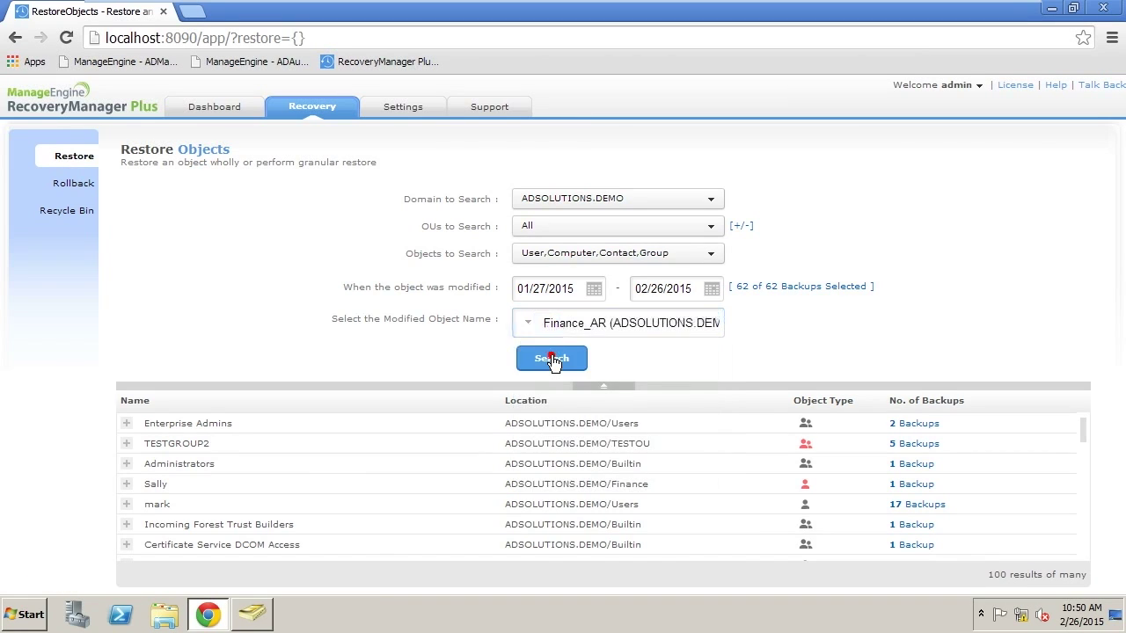
{"action": "left_click", "coordinate": [551, 359]}
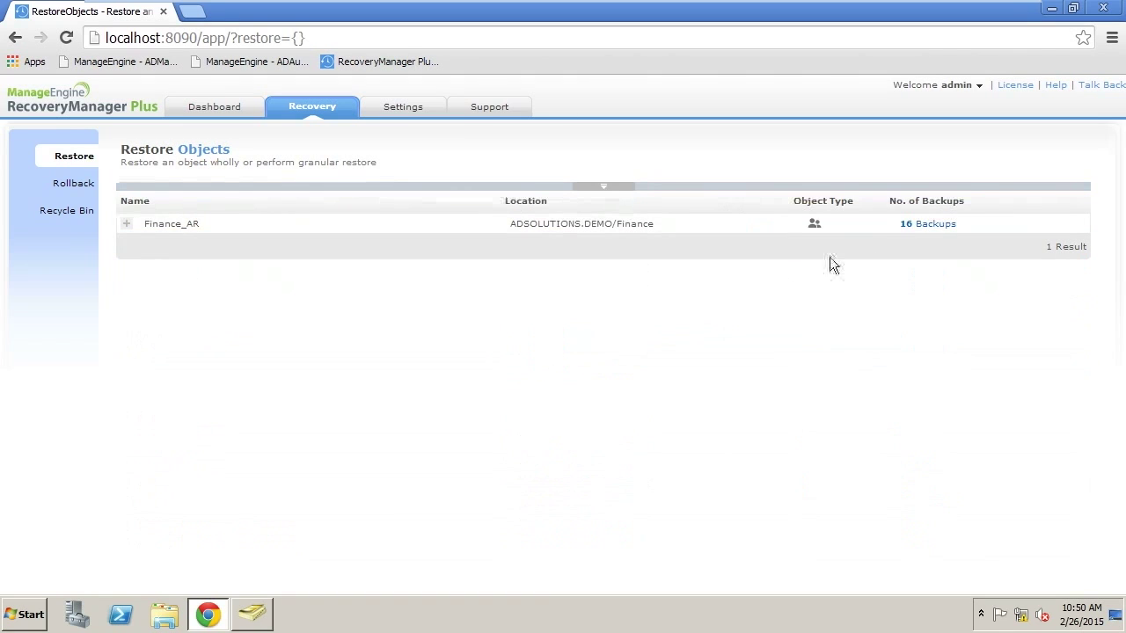
{"action": "left_click", "coordinate": [126, 226]}
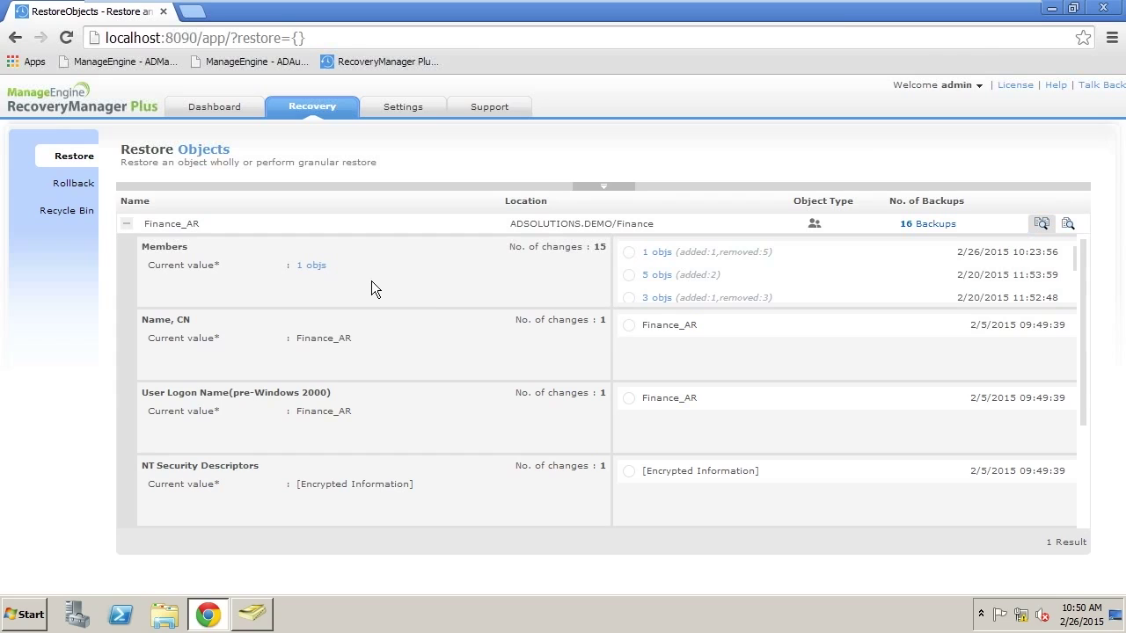
Compare Finance_AR's current members with the 5- and 3-member backups' added and removed members
{"action": "mouse_move", "coordinate": [661, 278]}
{"action": "left_click", "coordinate": [661, 275]}
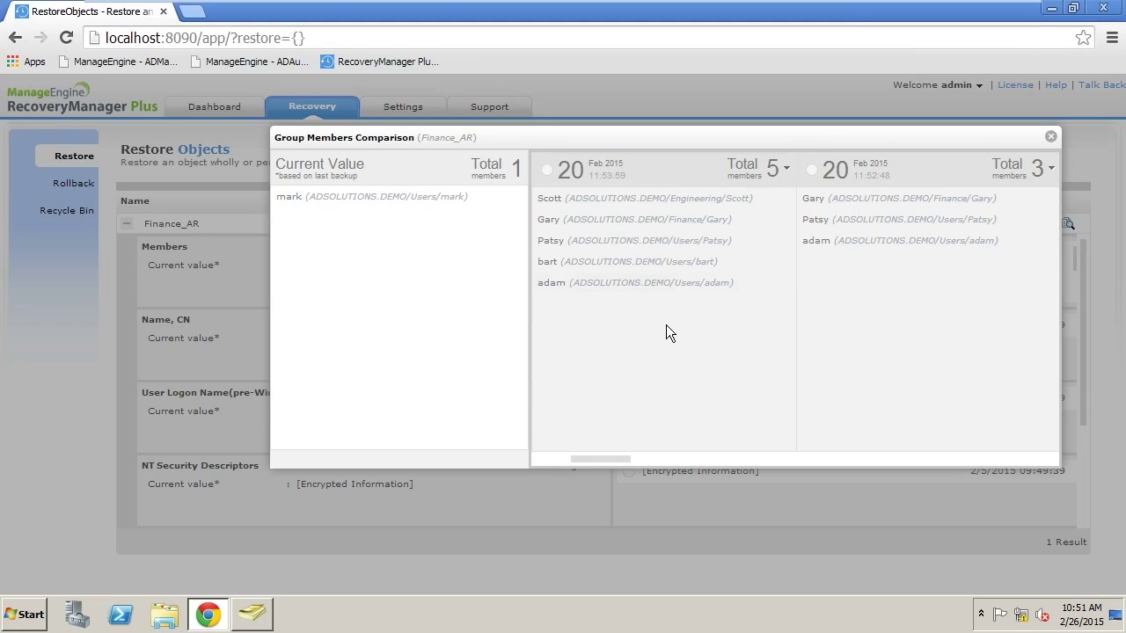
{"action": "left_click", "coordinate": [787, 176]}
{"action": "left_click", "coordinate": [778, 209]}
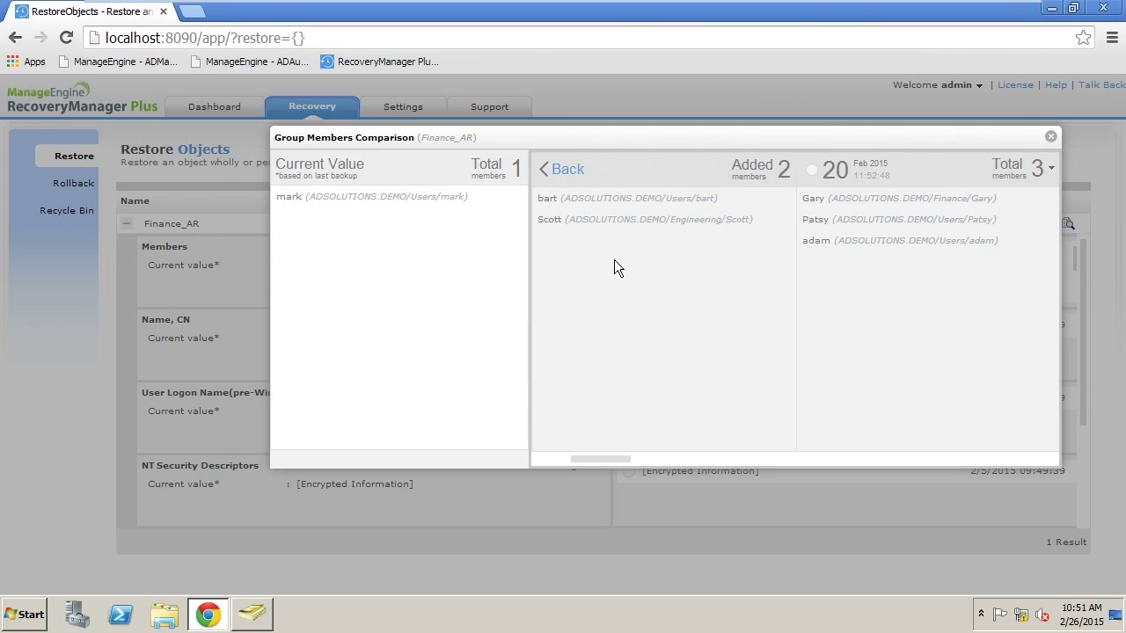
{"action": "left_click", "coordinate": [567, 169]}
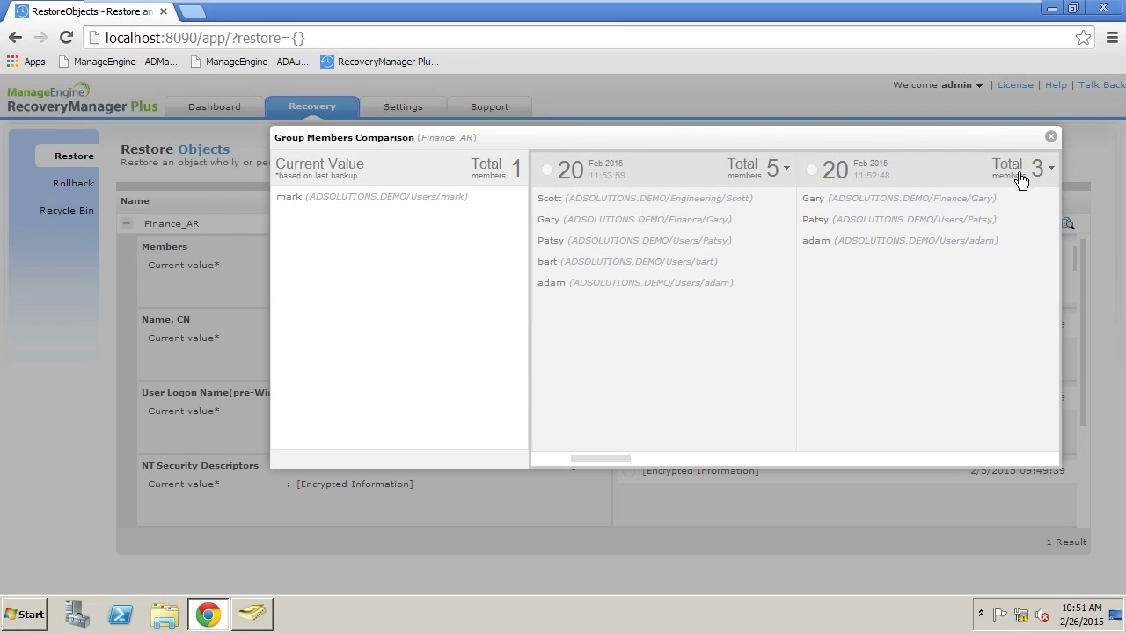
{"action": "left_click", "coordinate": [1039, 171]}
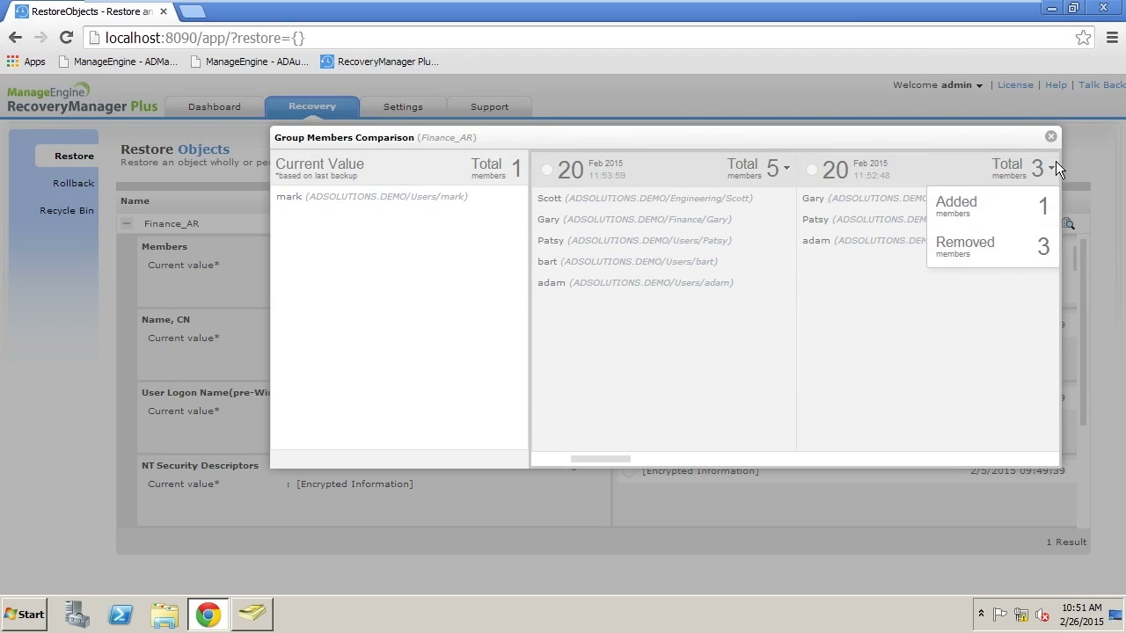
{"action": "left_click", "coordinate": [1050, 138]}
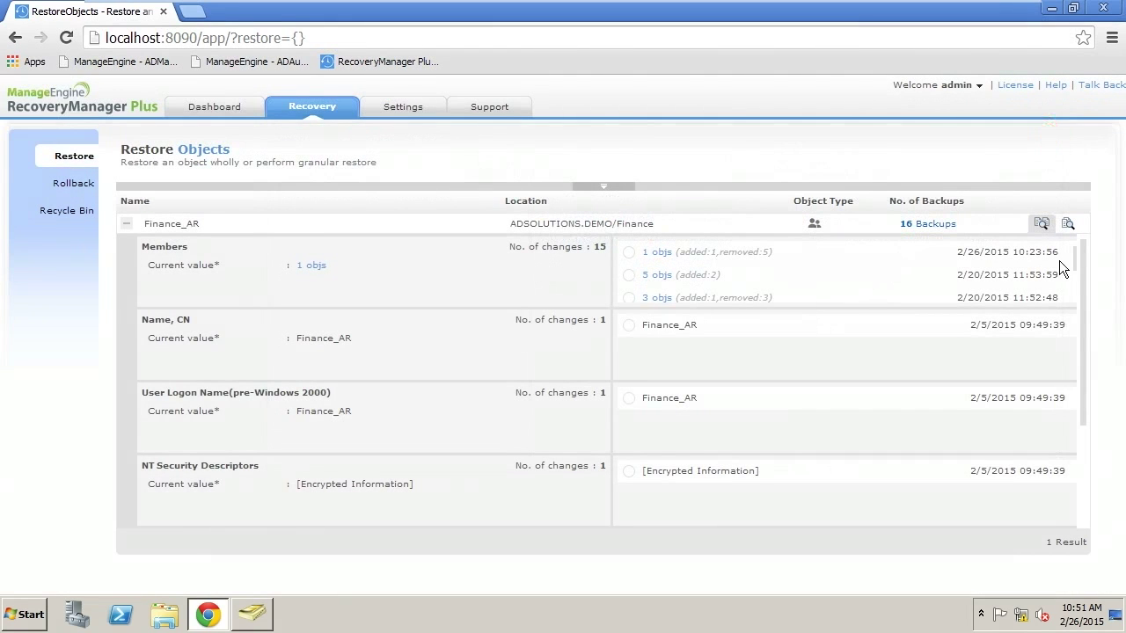
{"action": "left_click_drag", "start_coordinate": [1074, 260], "coordinate": [1075, 268]}
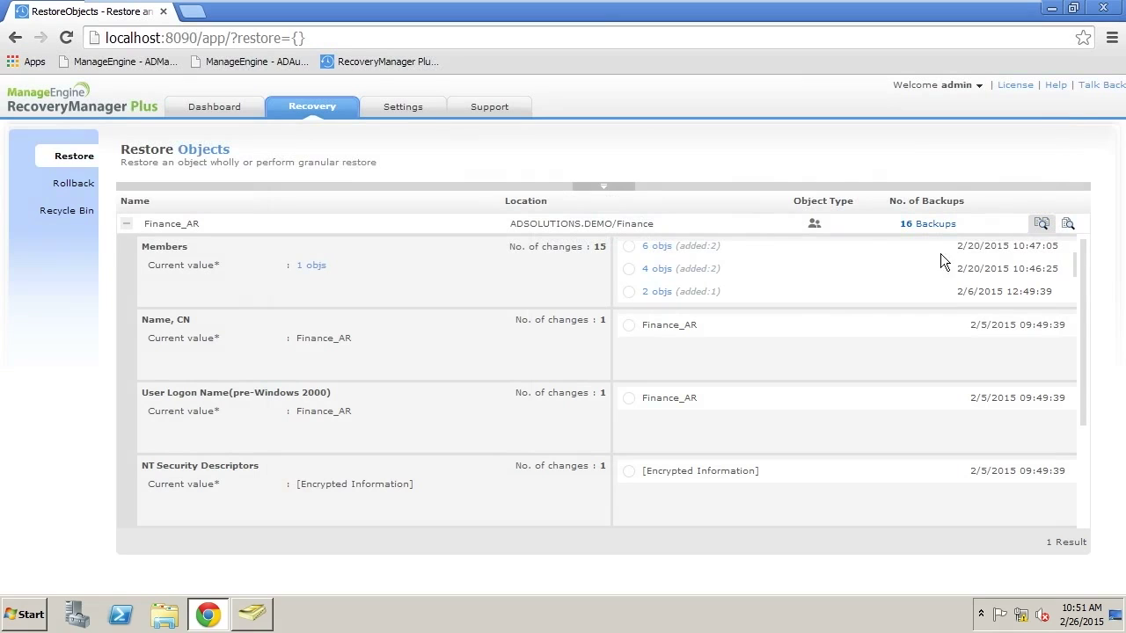
Check added members in the 6- and 4-member backups, then select the 2/20/2015 10:47:05 backup
{"action": "left_click", "coordinate": [657, 247]}
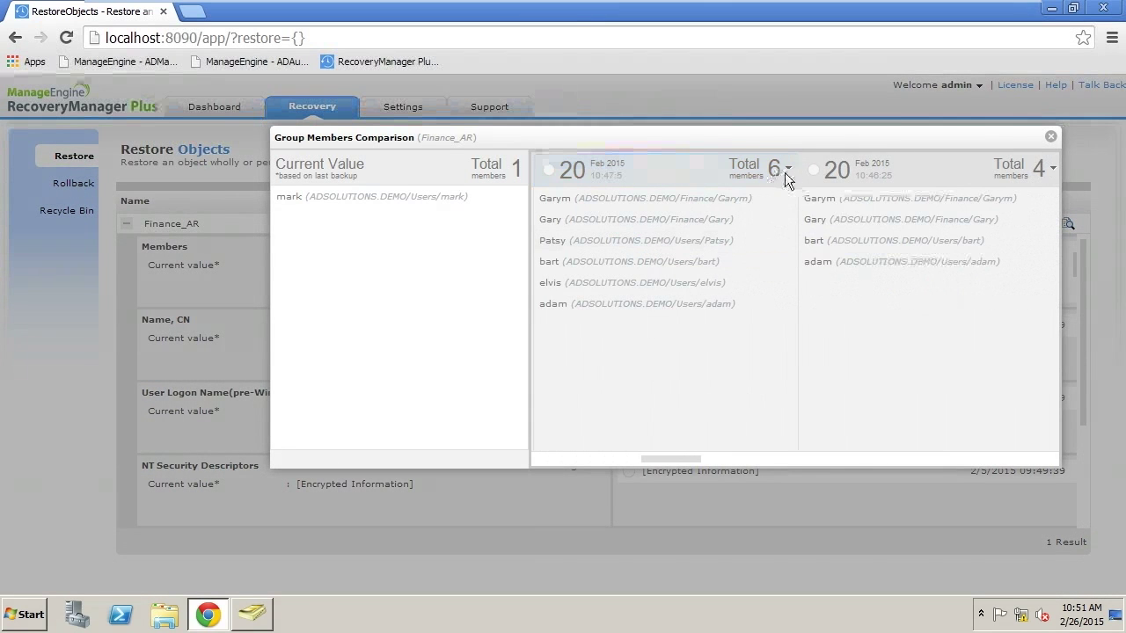
{"action": "left_click", "coordinate": [788, 169]}
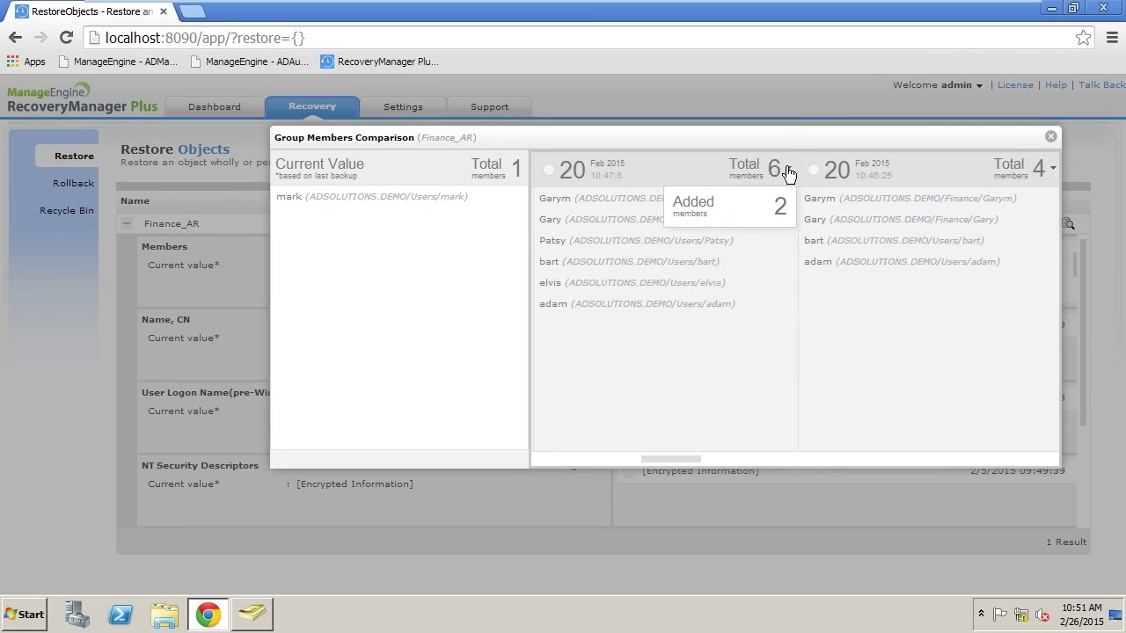
{"action": "left_click", "coordinate": [1049, 169]}
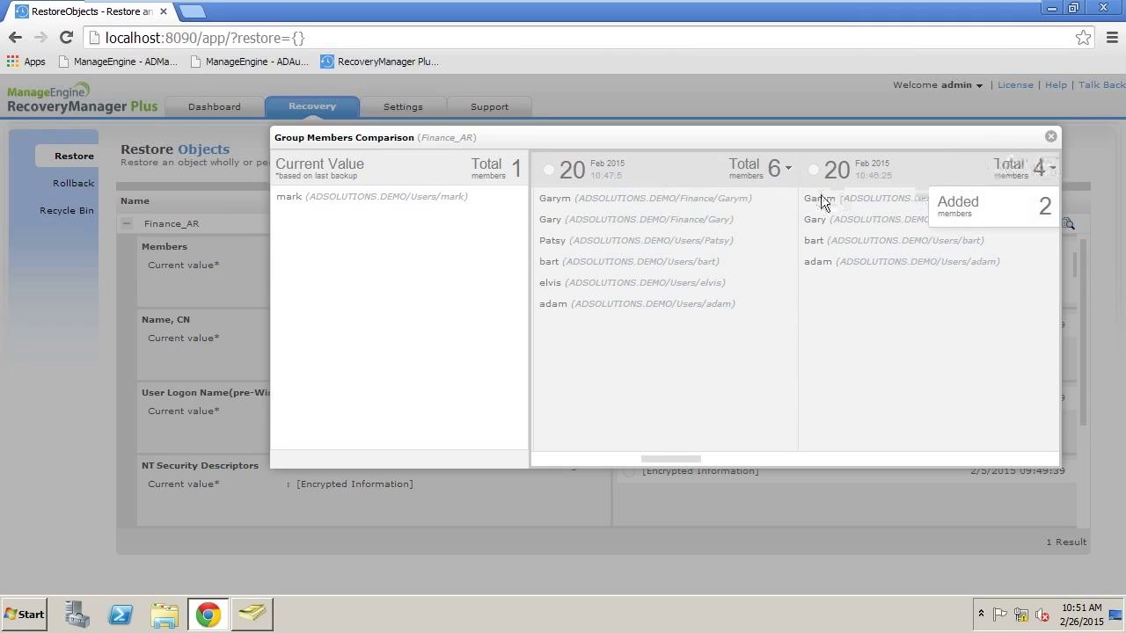
{"action": "left_click", "coordinate": [788, 171]}
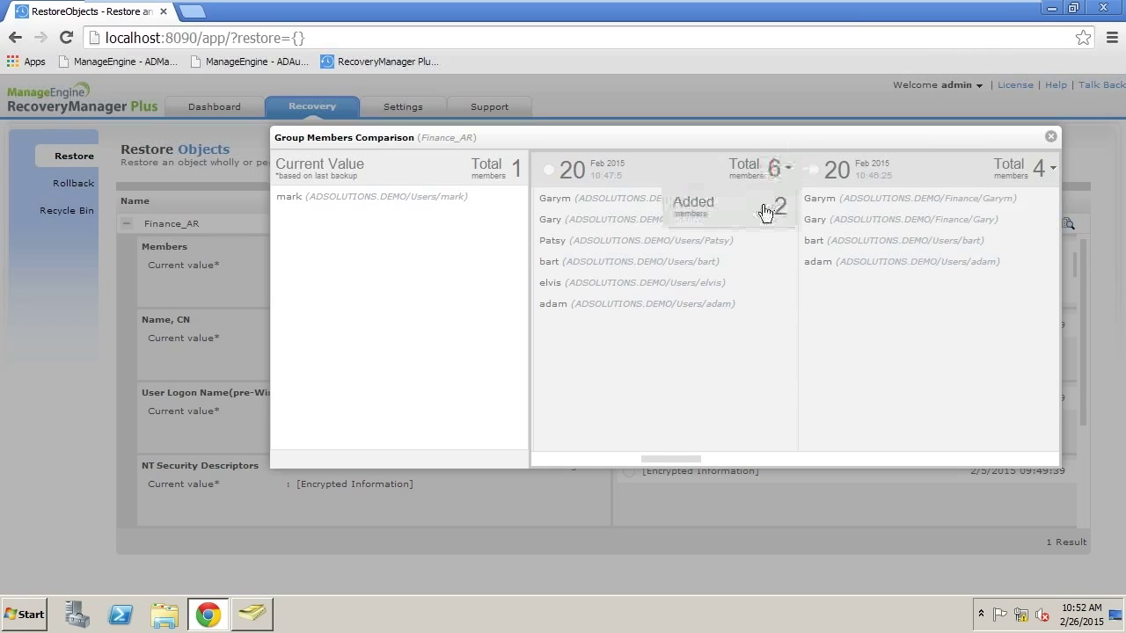
{"action": "left_click", "coordinate": [763, 205]}
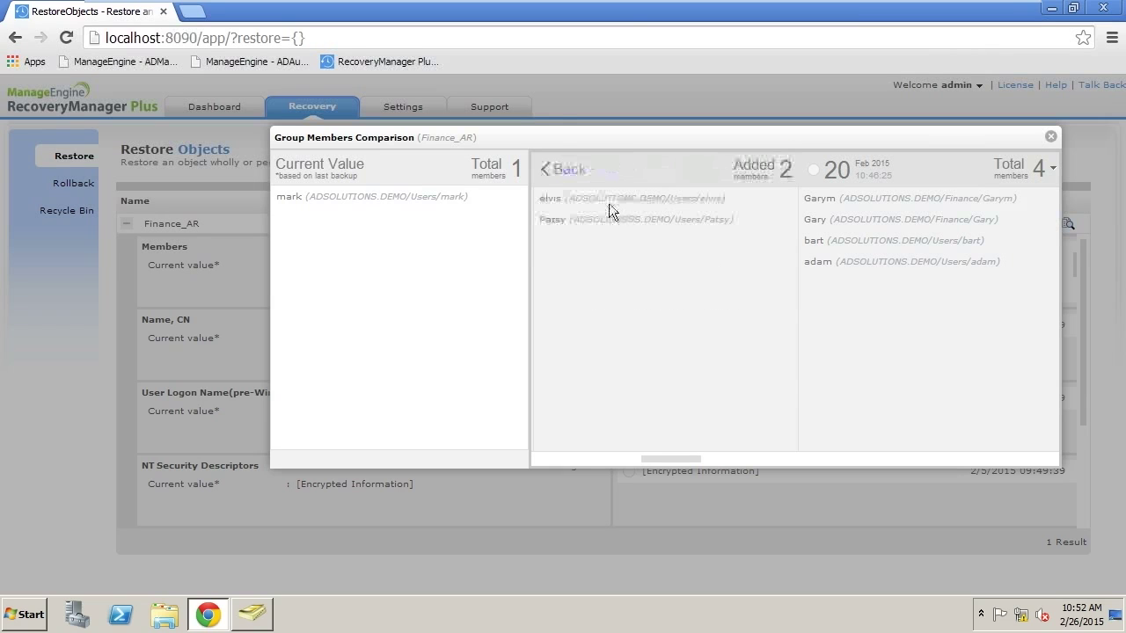
{"action": "left_click", "coordinate": [607, 201]}
{"action": "left_click", "coordinate": [568, 170]}
{"action": "left_click", "coordinate": [548, 169]}
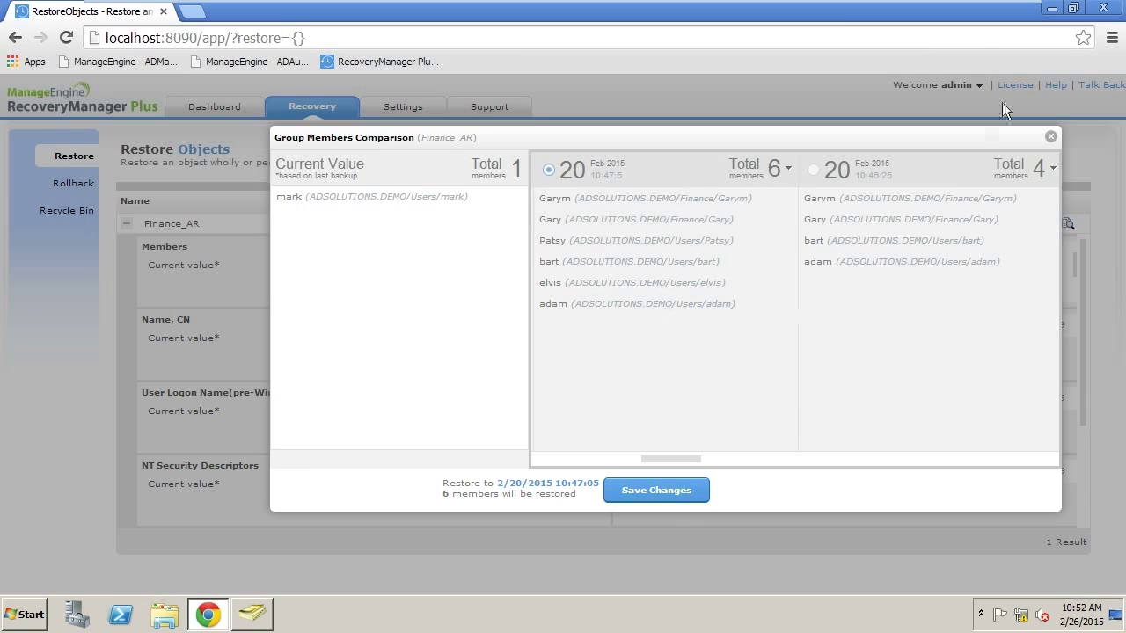
Exit the Finance_AR member comparison, discarding the 10:47:05 backup selection
{"action": "left_click", "coordinate": [1050, 138]}
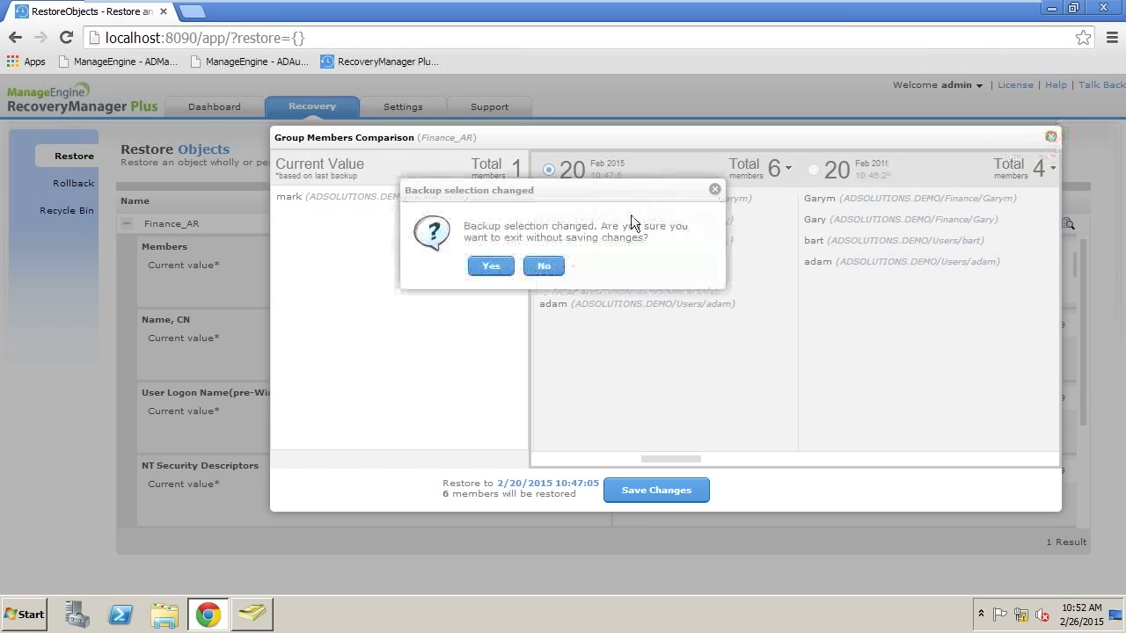
{"action": "left_click", "coordinate": [543, 265]}
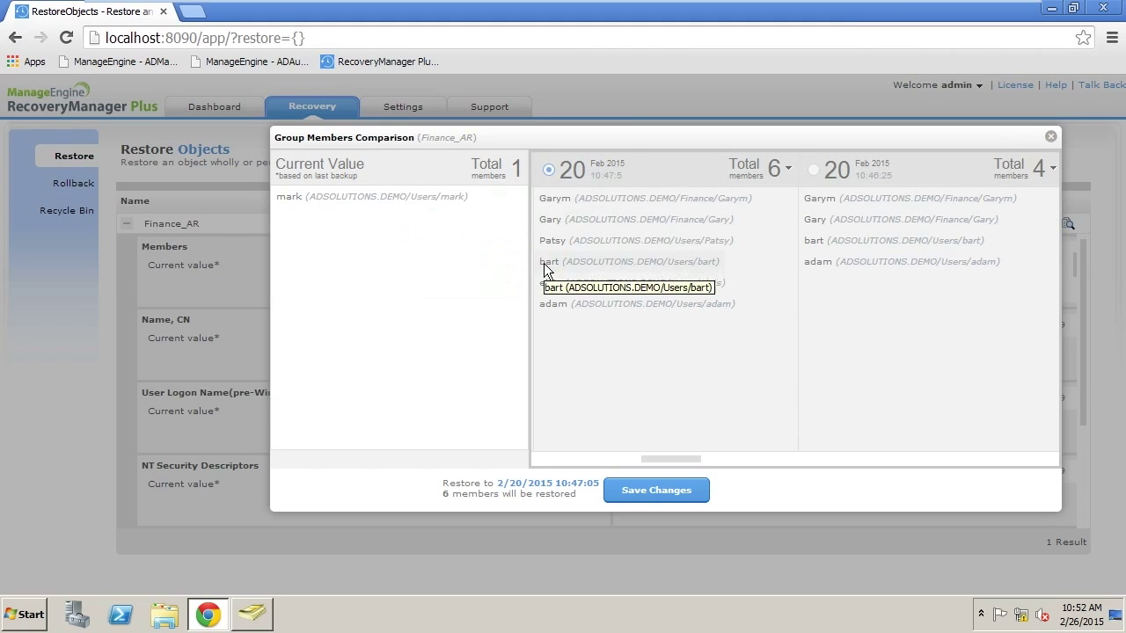
{"action": "left_click", "coordinate": [1050, 138]}
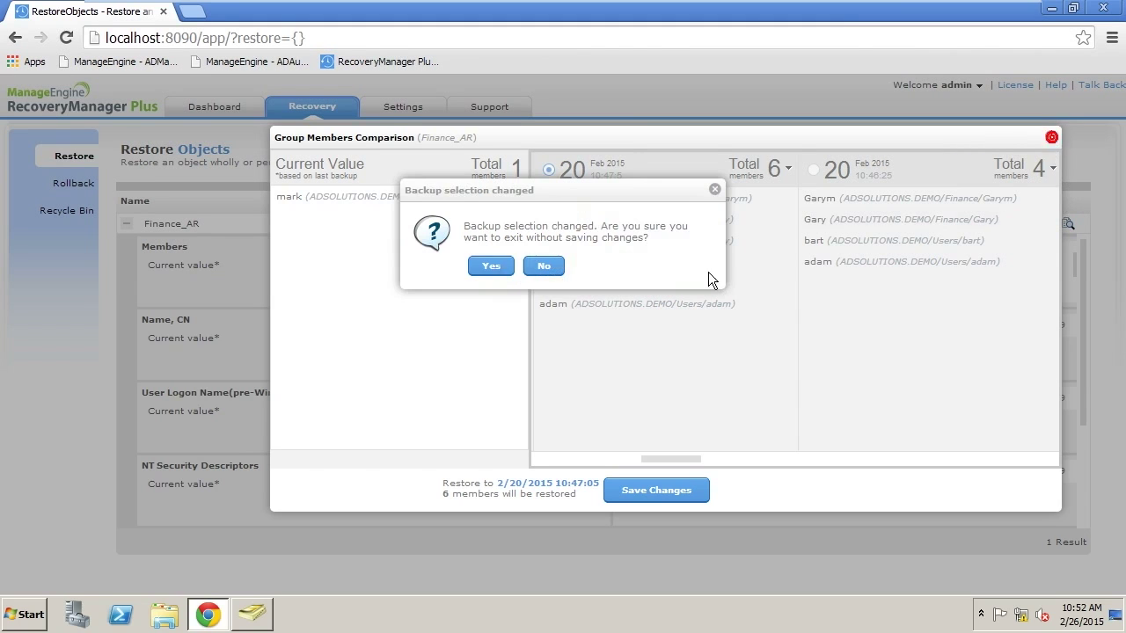
{"action": "left_click", "coordinate": [497, 266]}
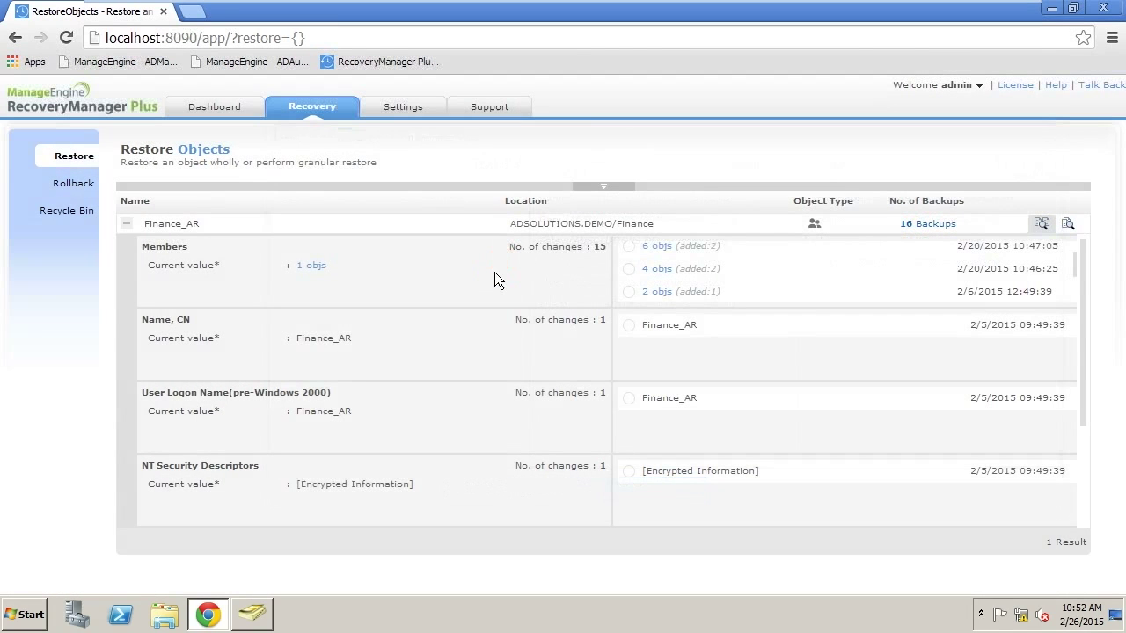